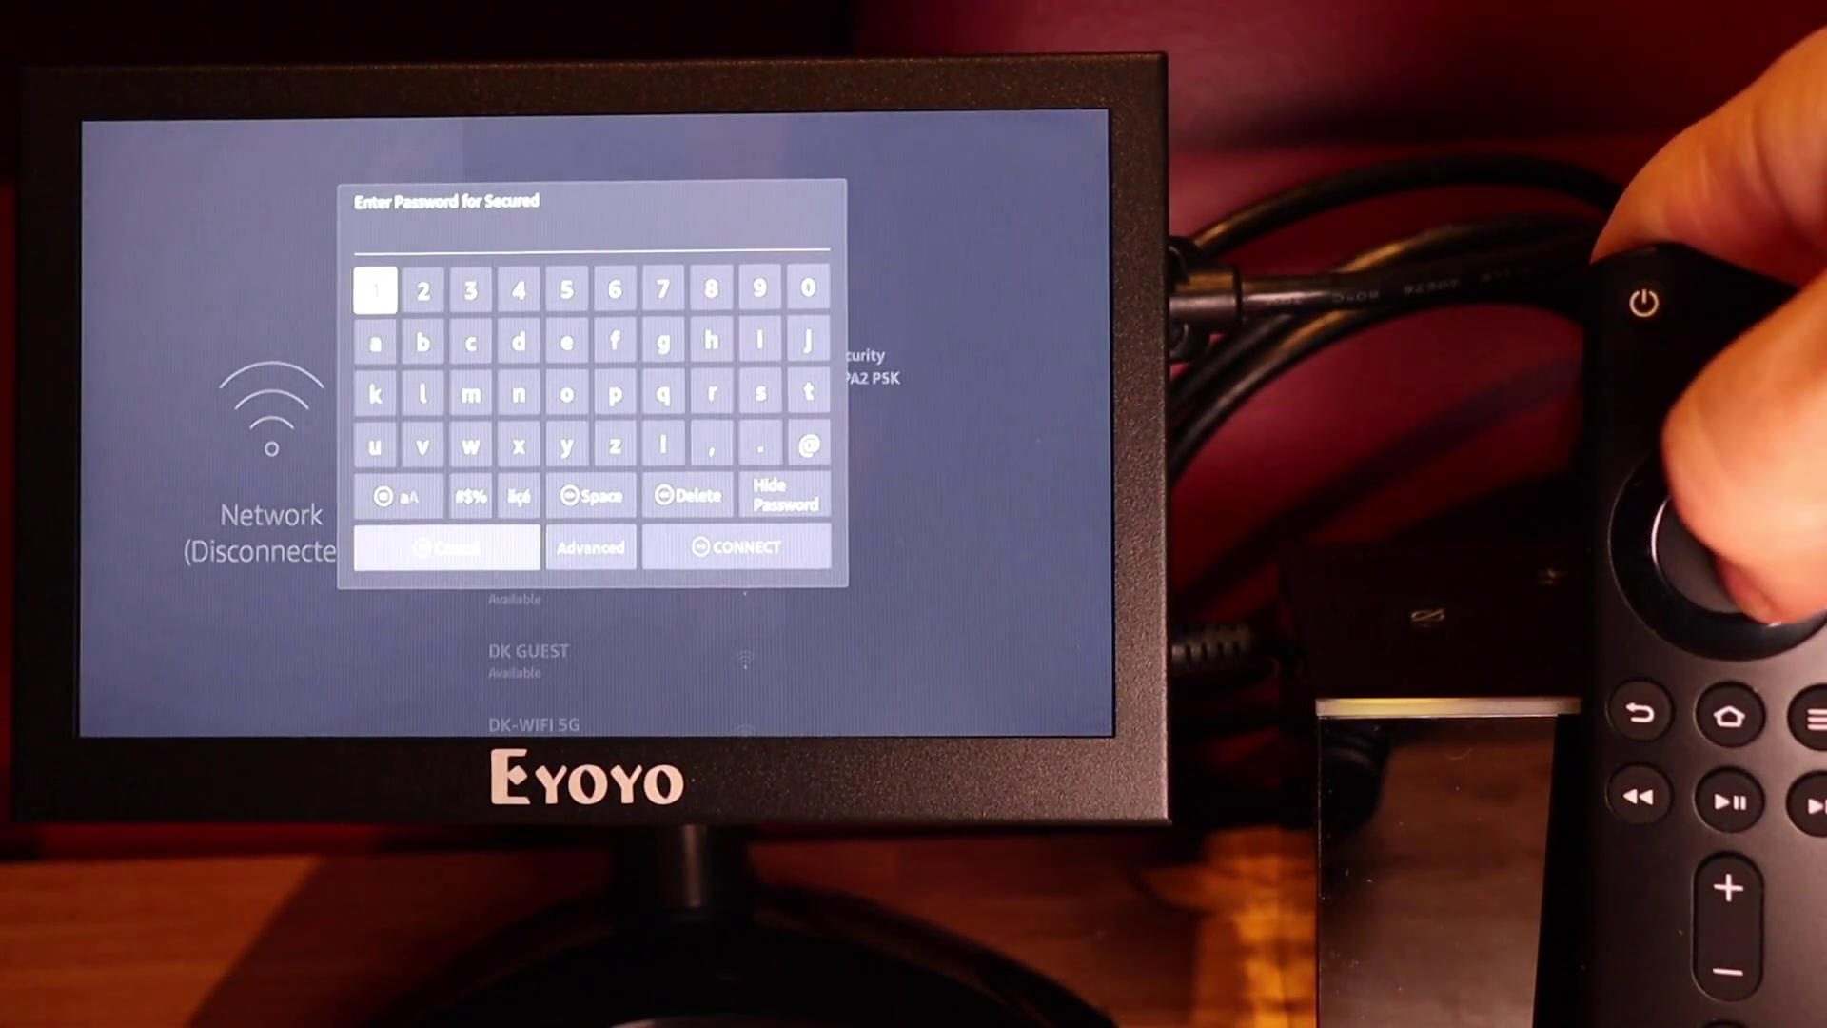
pyautogui.press('Return')
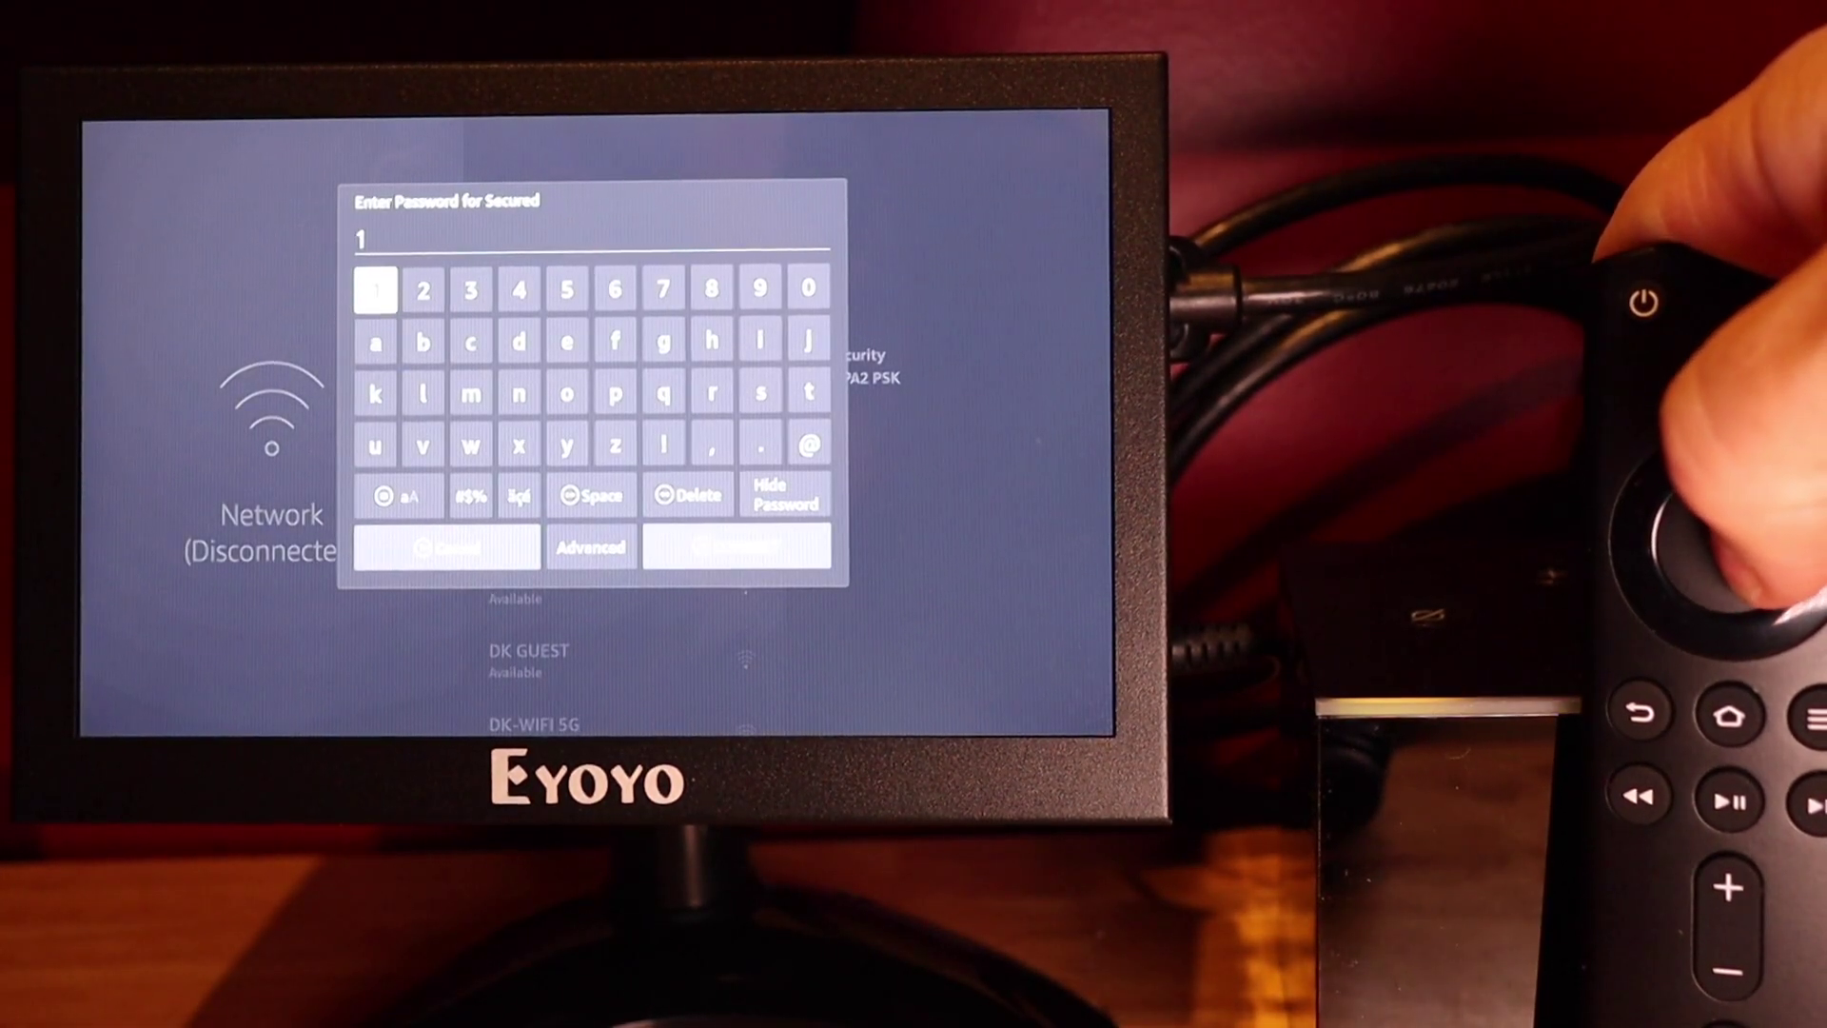
pyautogui.press('Right')
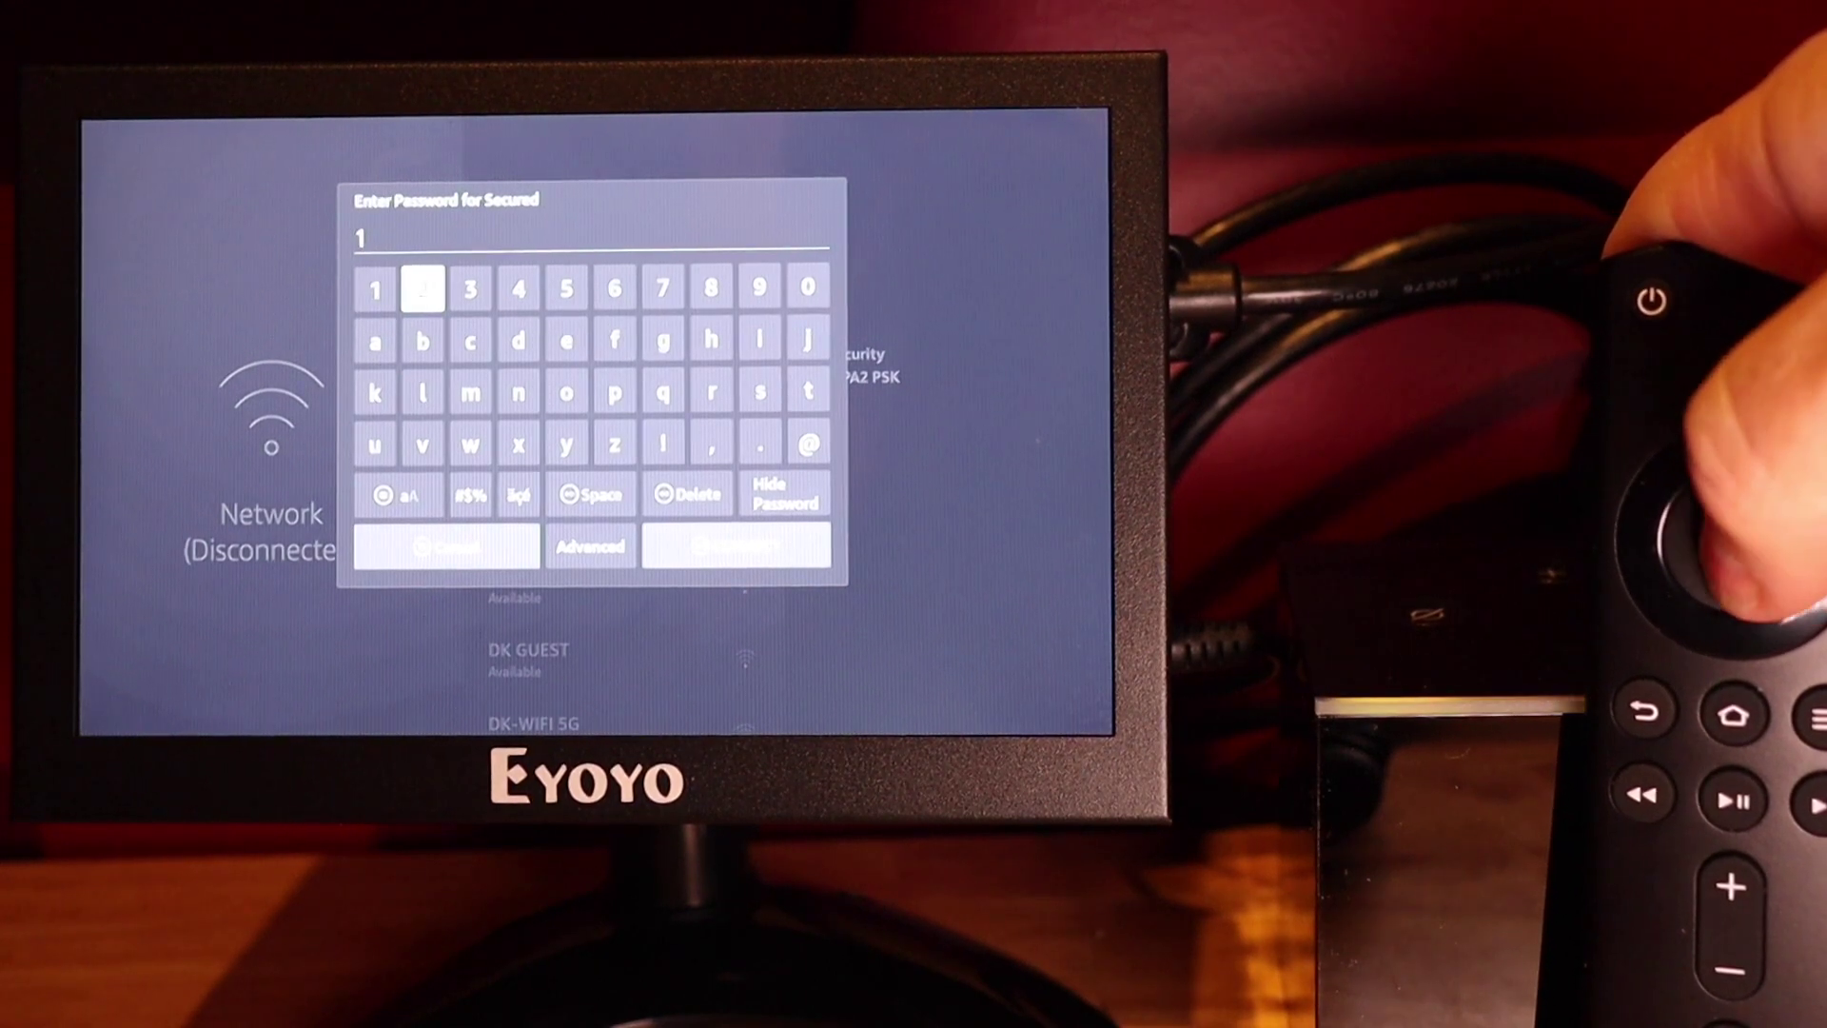
pyautogui.press('Return')
pyautogui.press('Right')
pyautogui.press('Return')
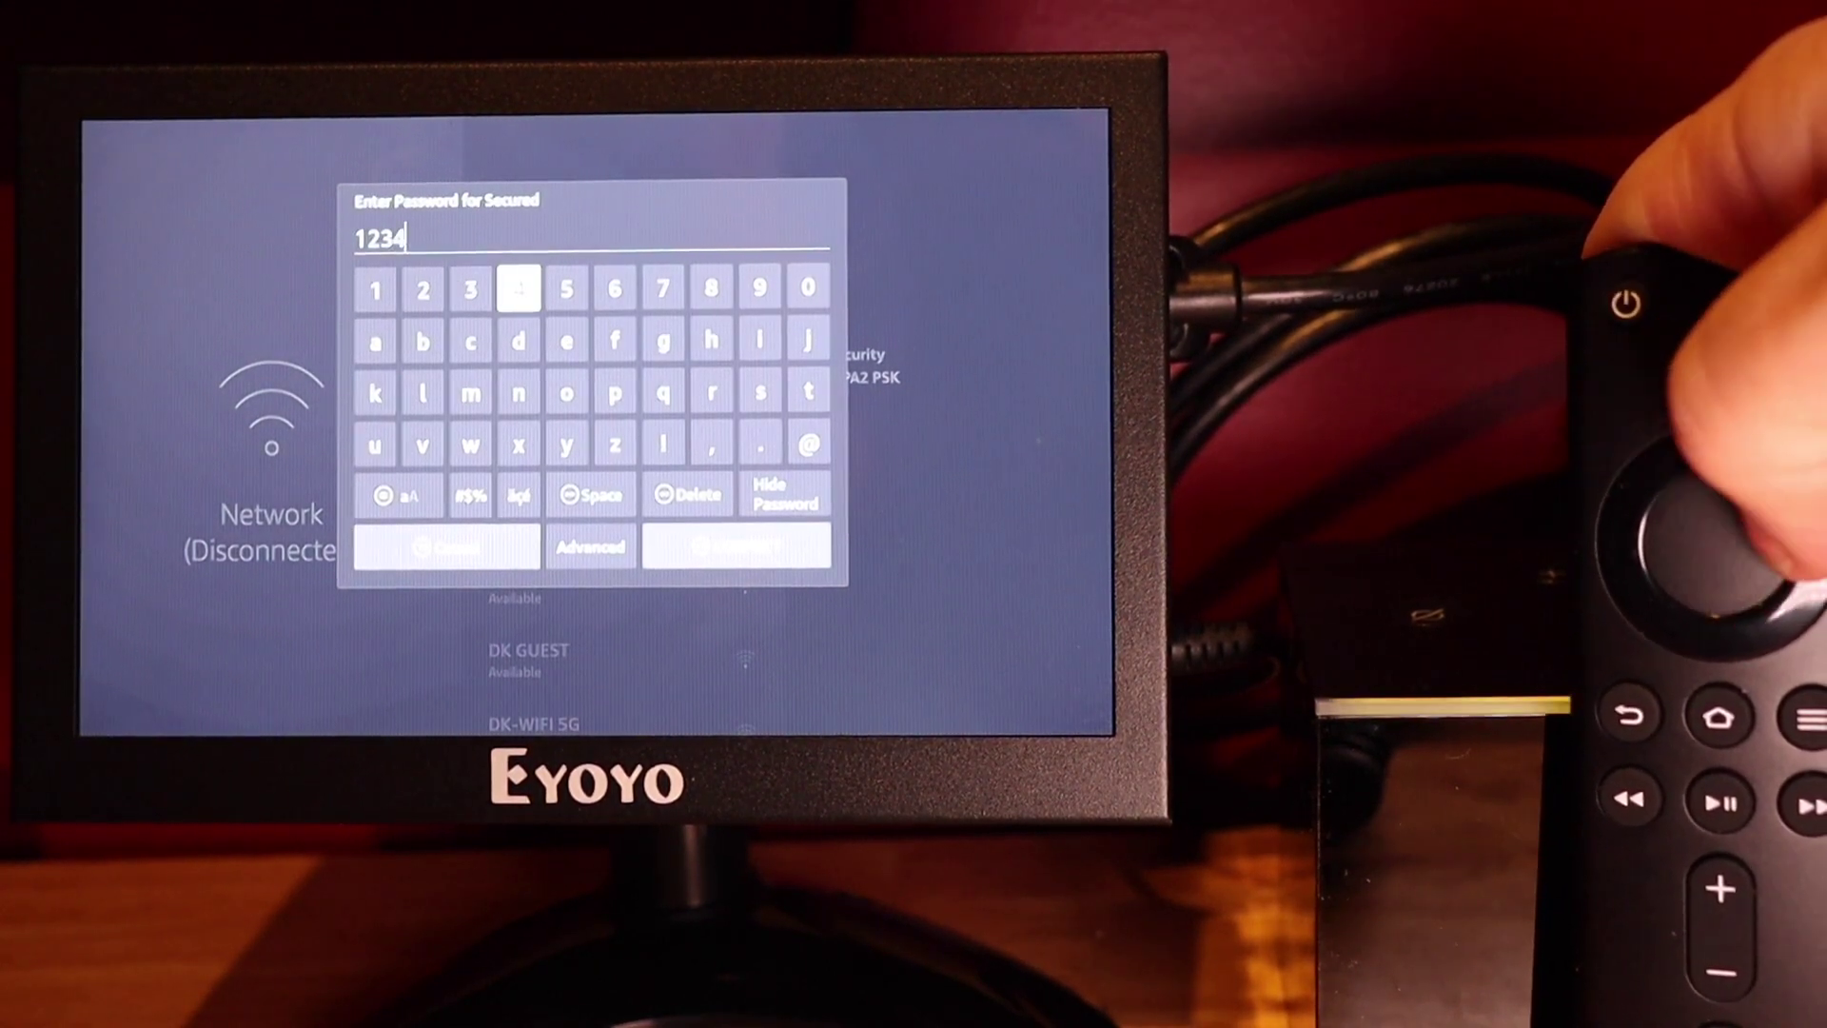
pyautogui.press('Right')
pyautogui.press('Return')
pyautogui.press('Right')
pyautogui.press('Return')
pyautogui.press('Right')
pyautogui.press('Return')
pyautogui.press('Right')
pyautogui.press('Return')
pyautogui.press('Right')
pyautogui.press('Return')
pyautogui.press('Right')
pyautogui.press('Return')
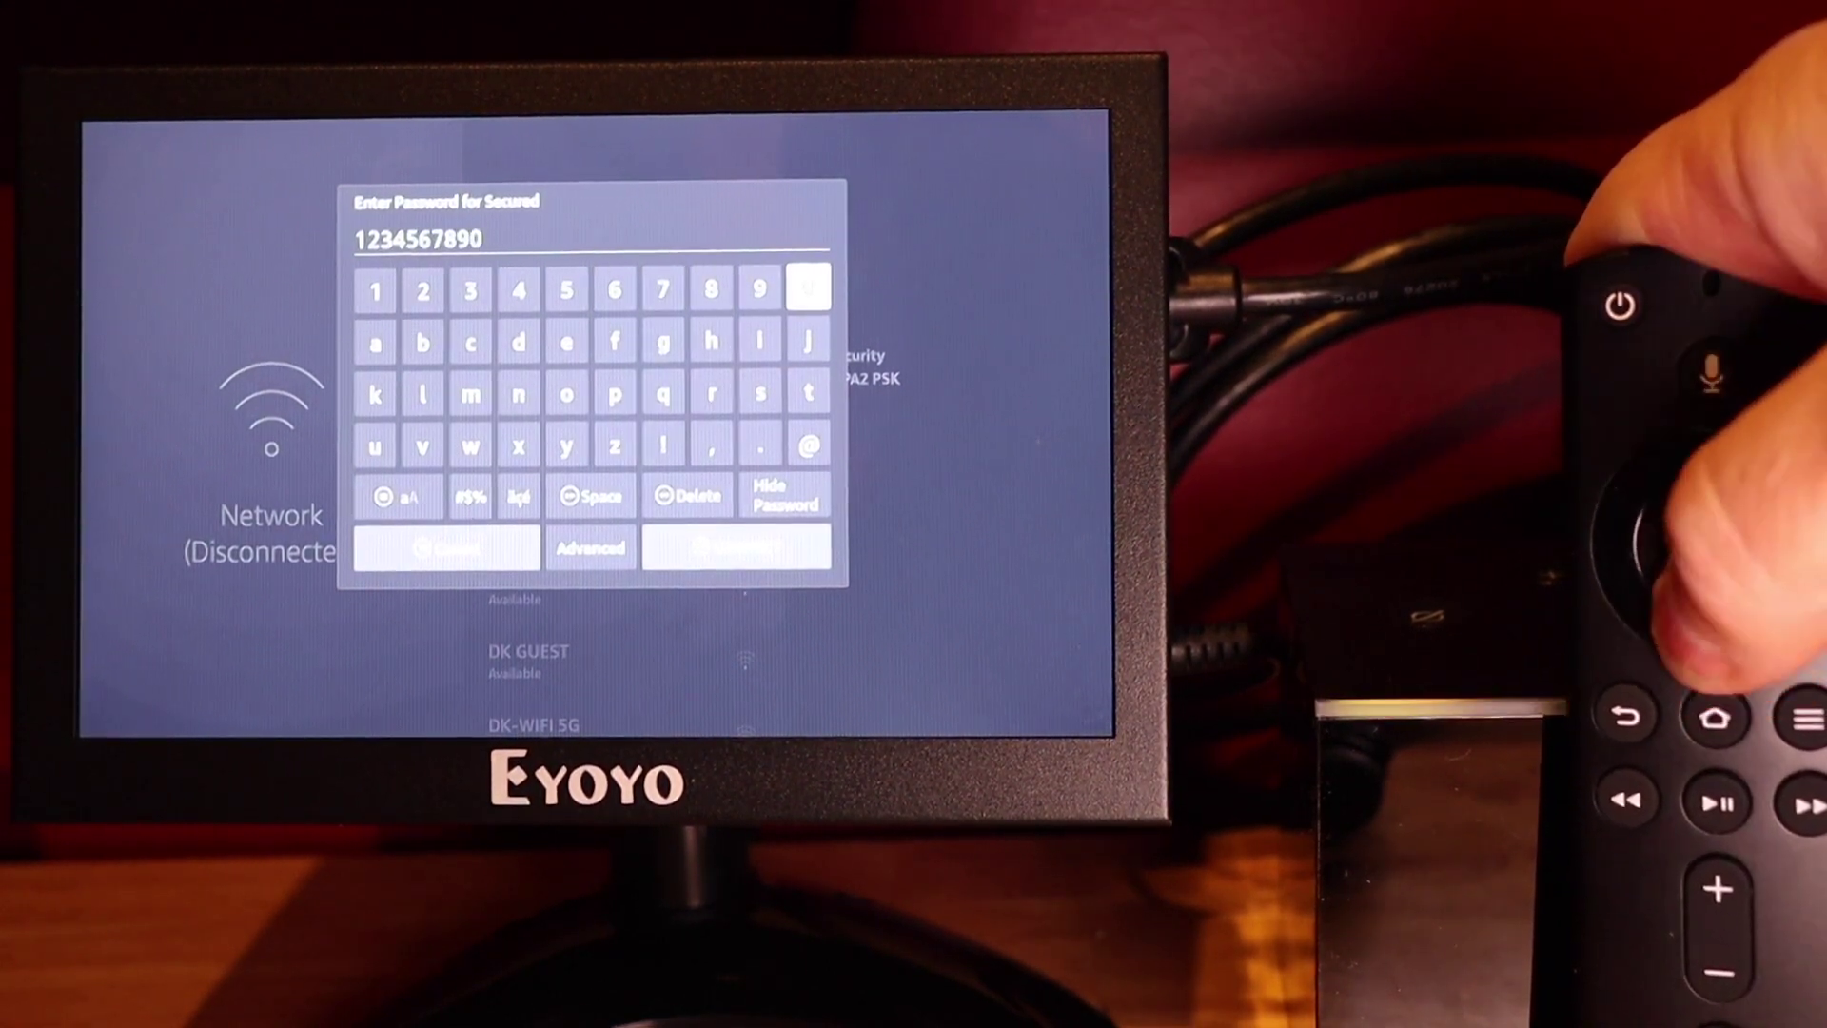
# Move focus down from the keyboard to the CONNECT button, leaving the password unsubmitted
pyautogui.press('Down')
pyautogui.press('Down')
pyautogui.press('Down')
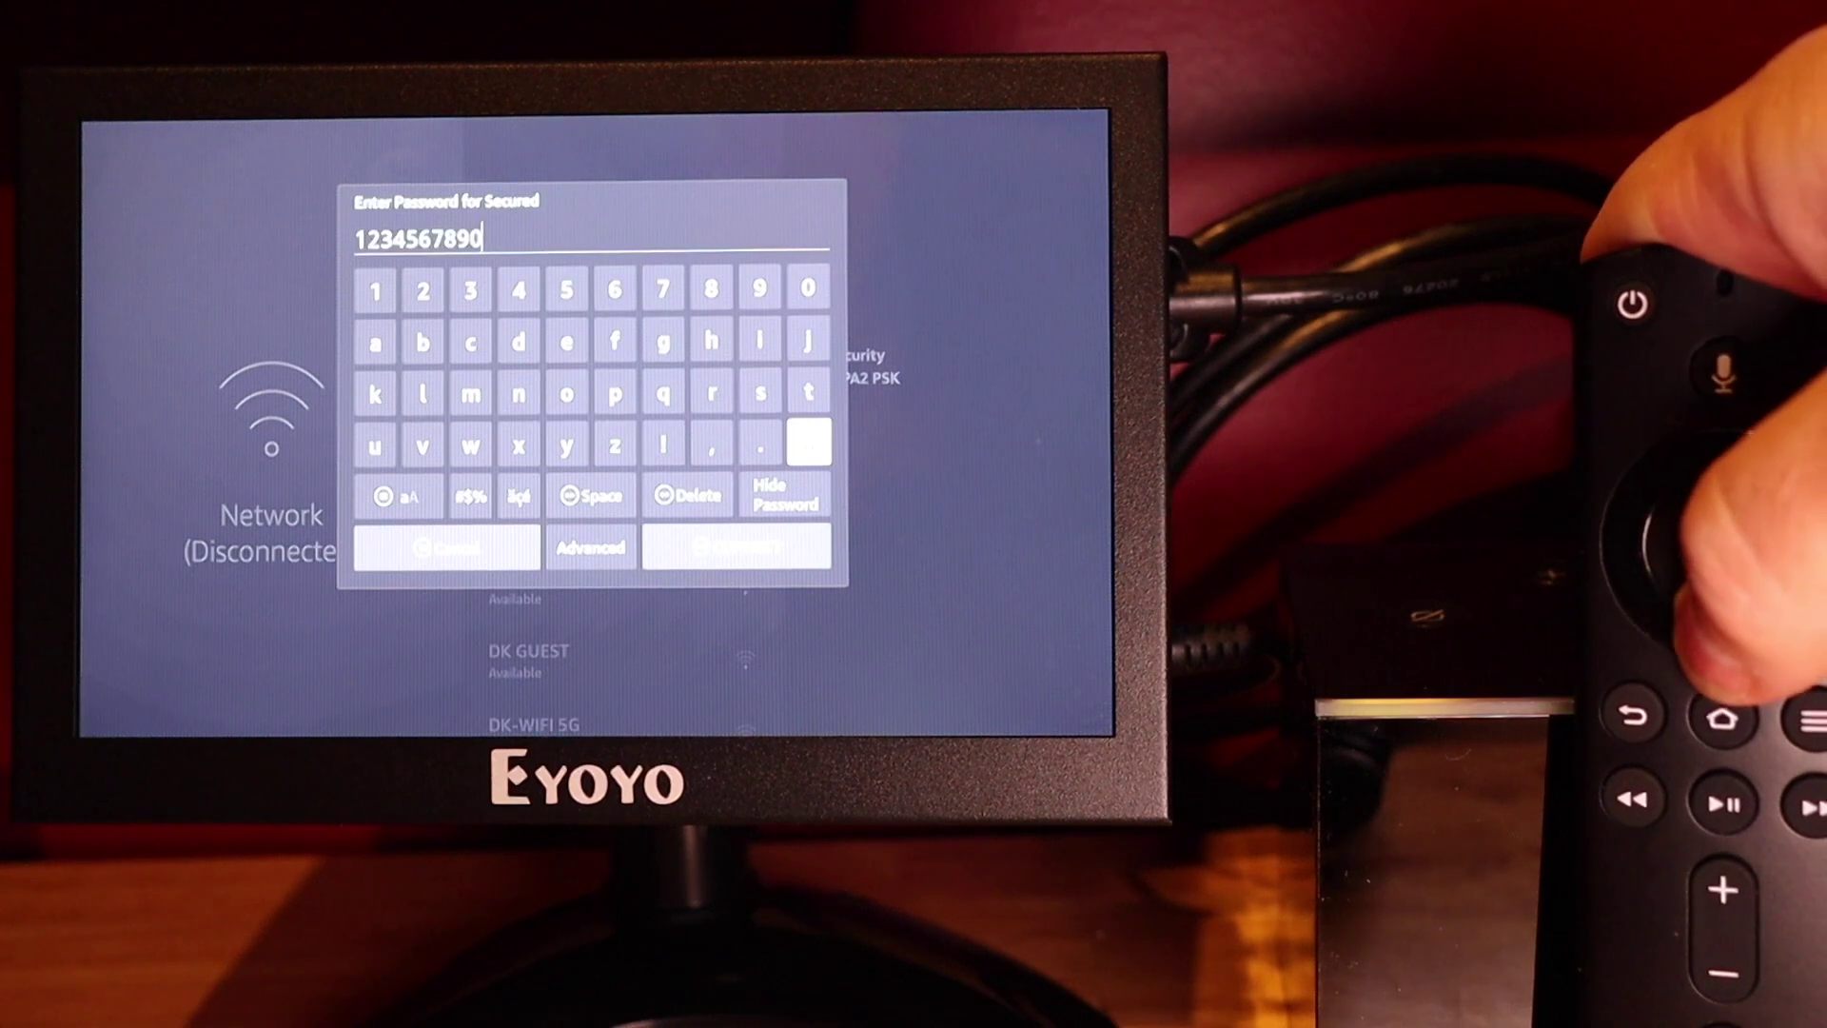
pyautogui.press('Down')
pyautogui.press('Down')
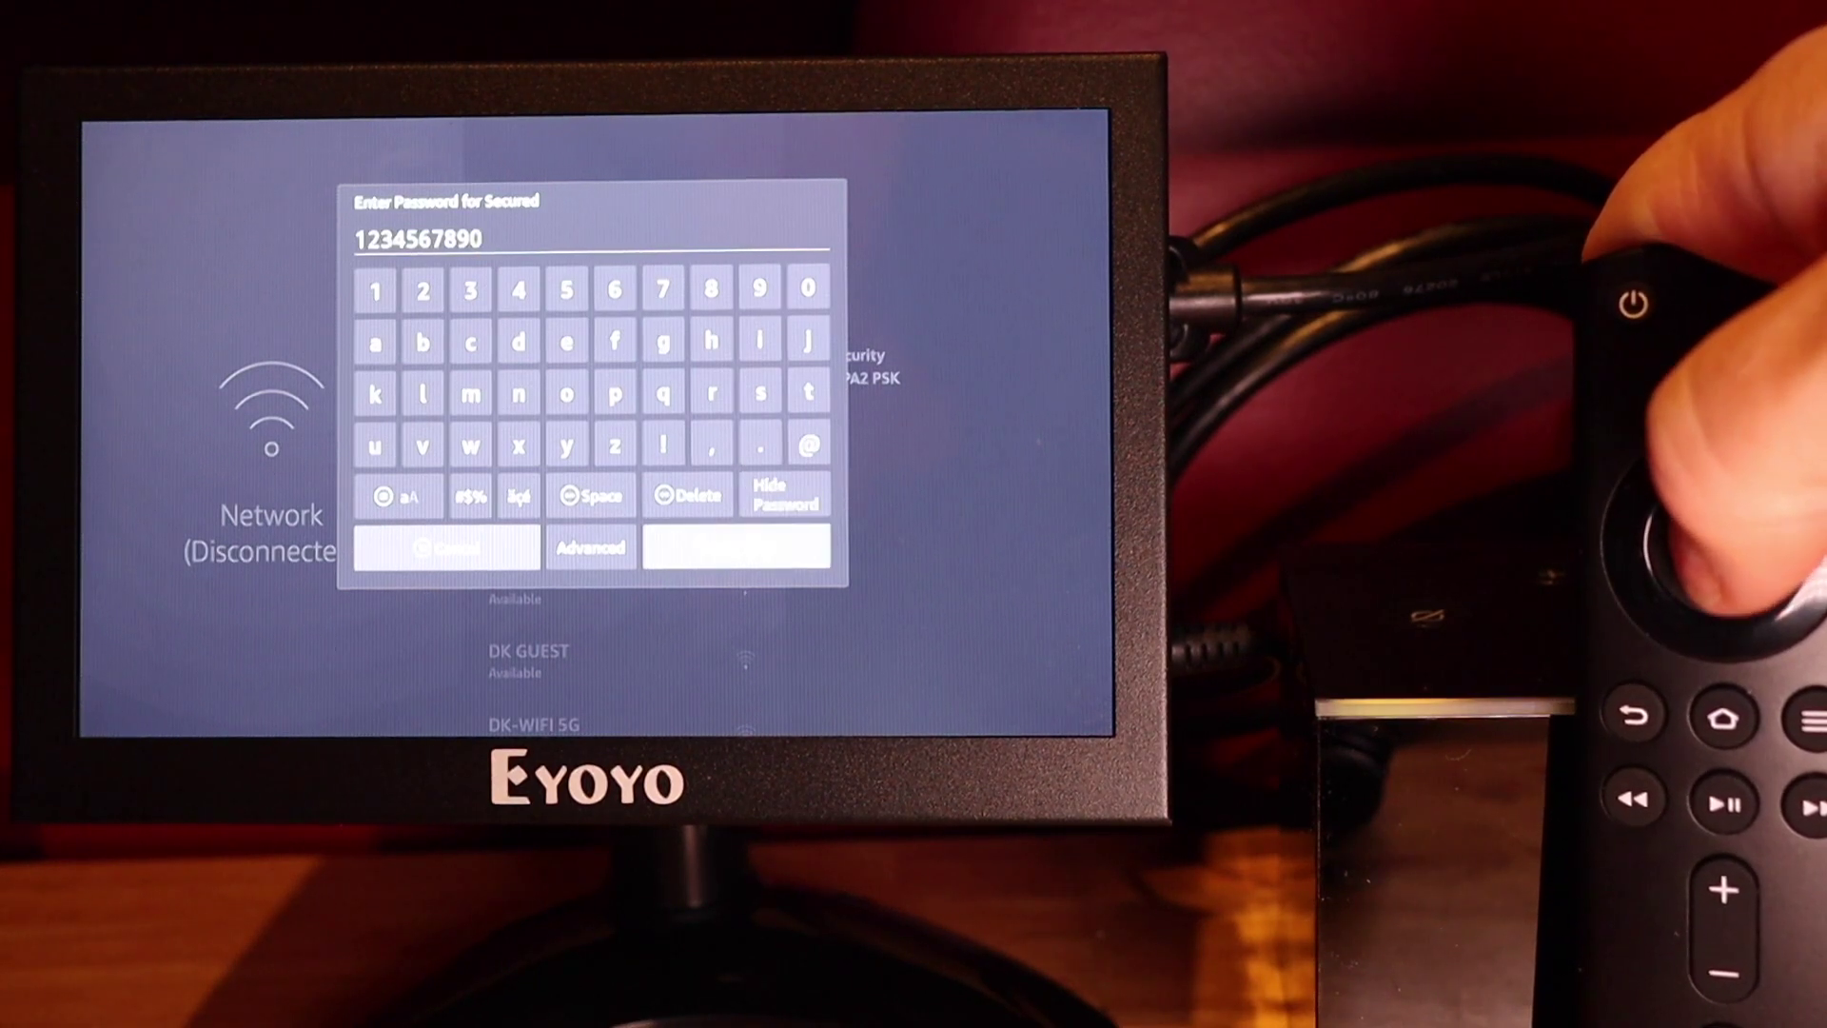
# Join the Secured network and confirm it shows Connected in the network list
pyautogui.press('Return')
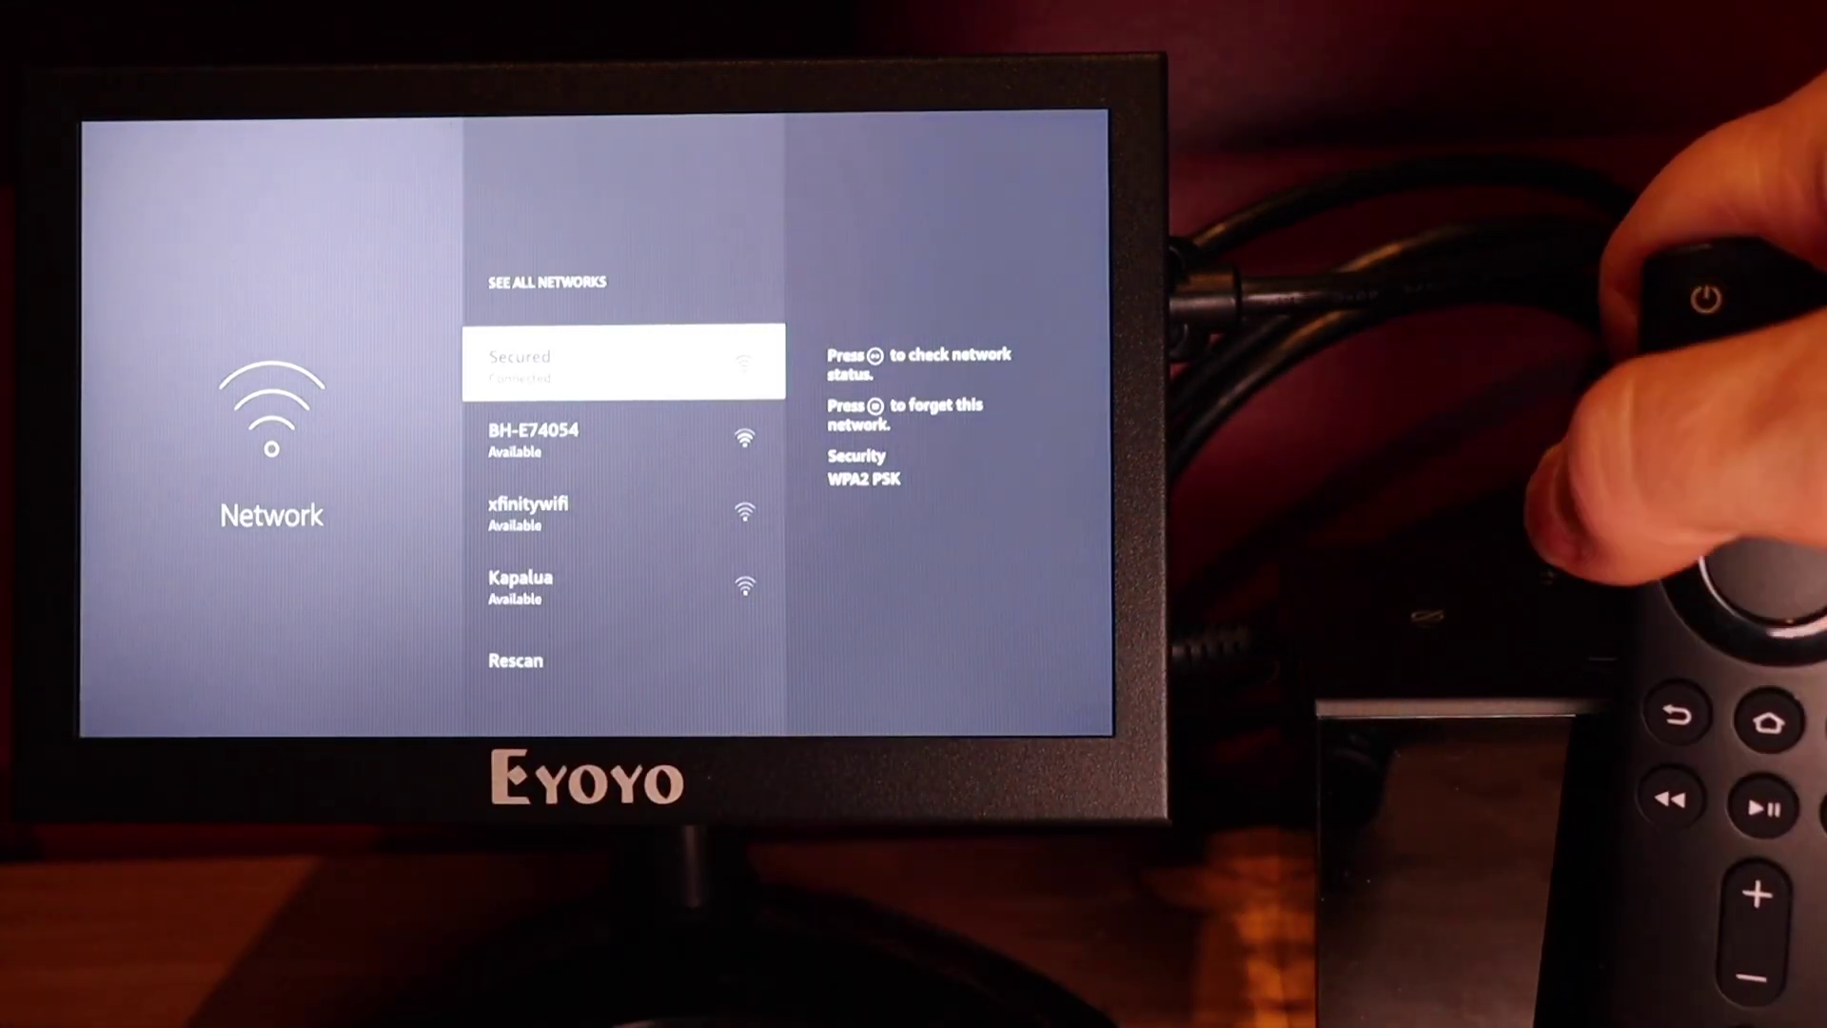
pyautogui.press('Down')
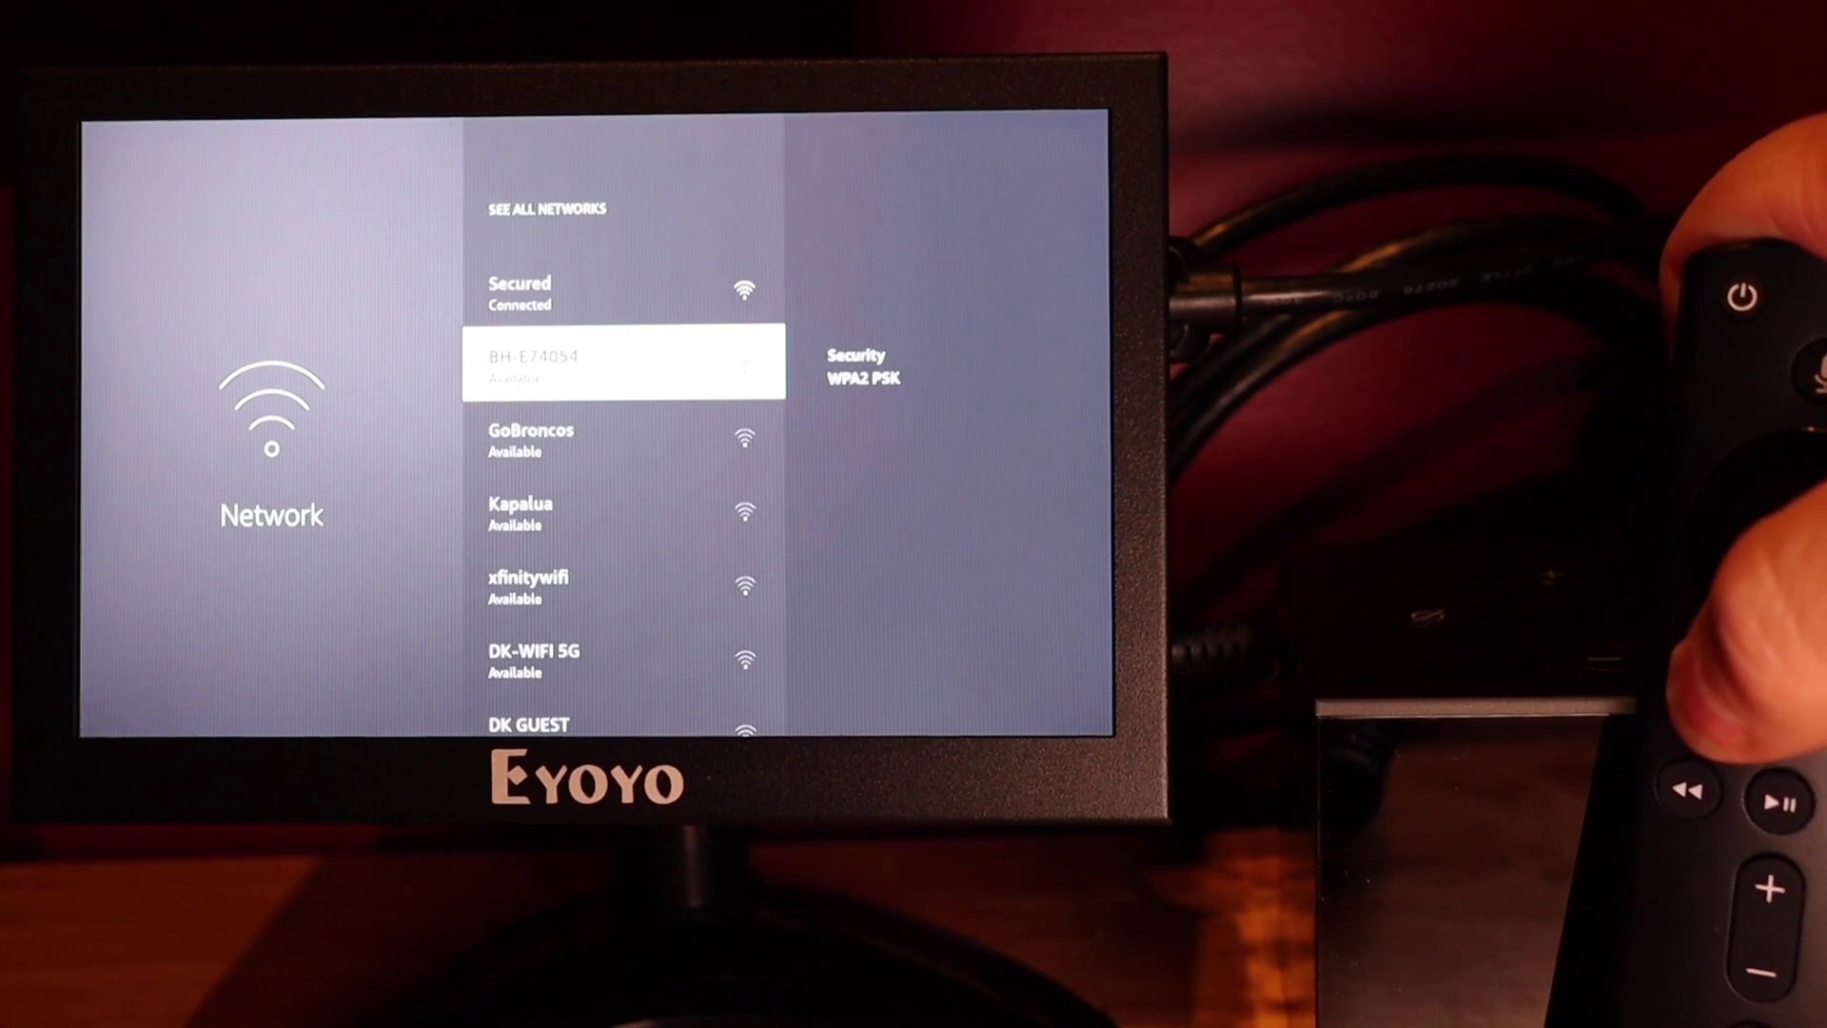
# Leave network settings and return to the Fire TV home screen
pyautogui.press('Escape')
pyautogui.press('Home')
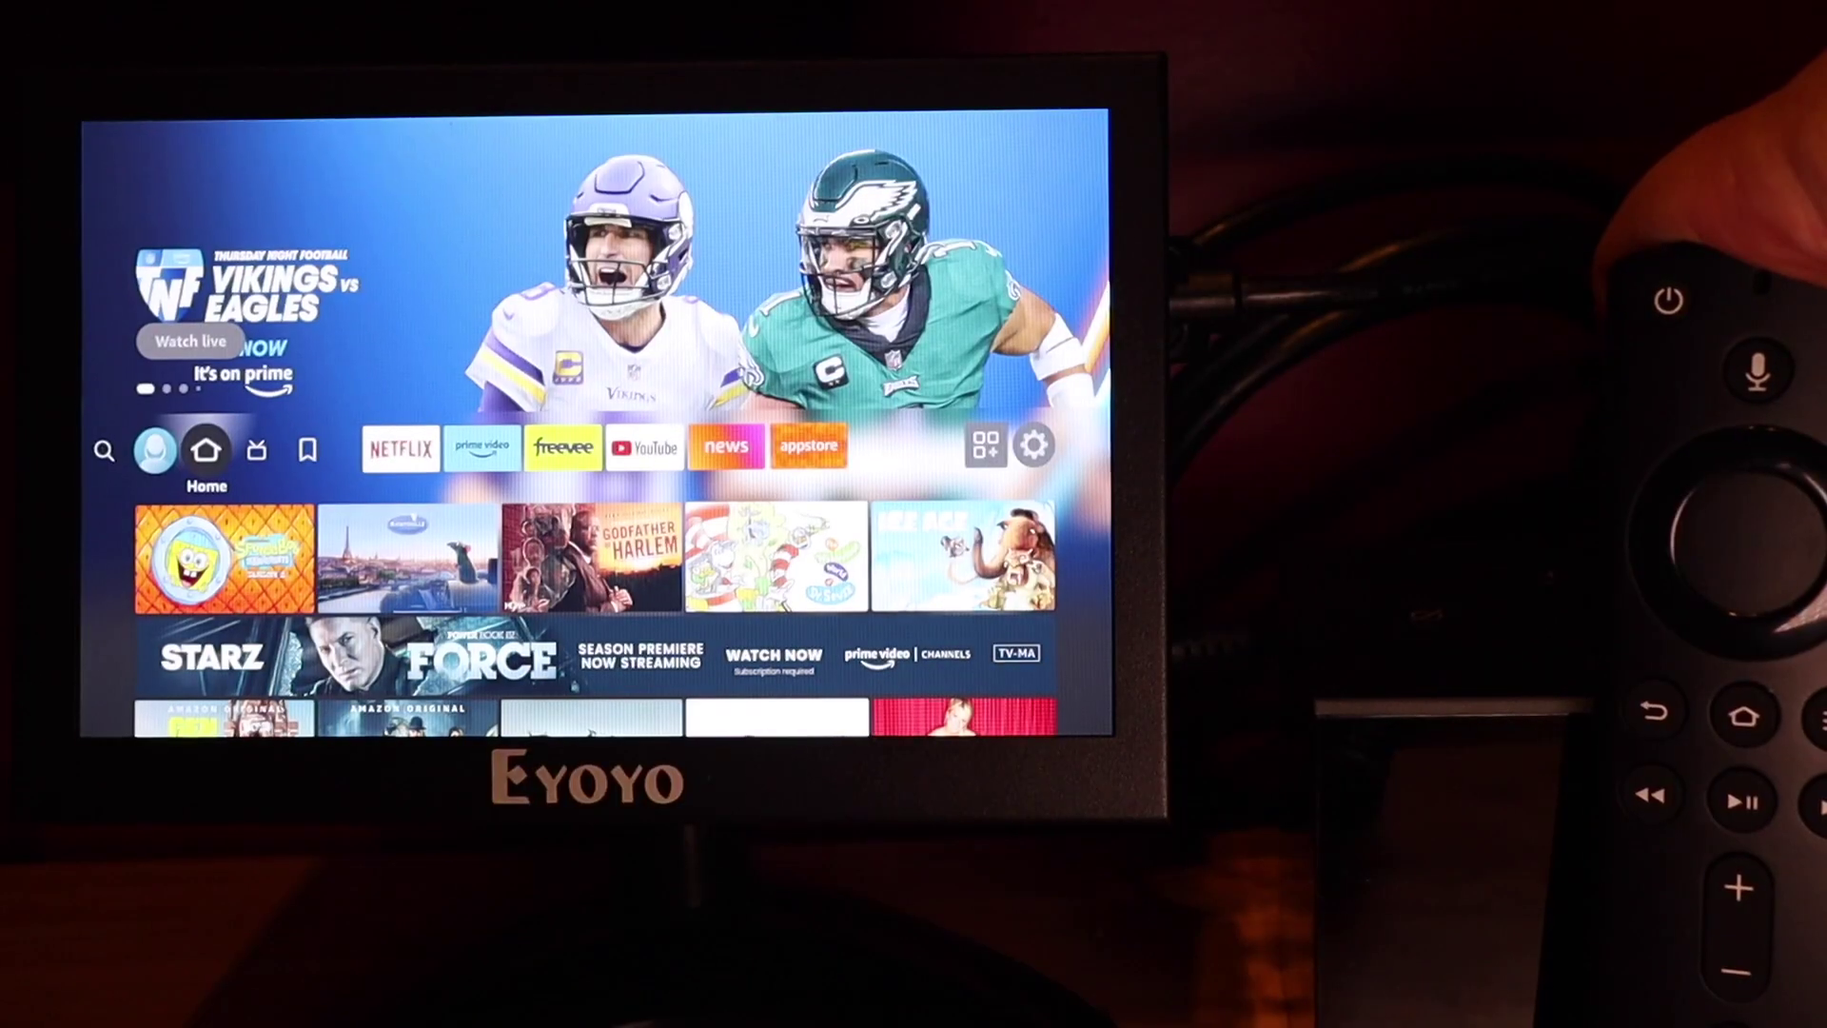